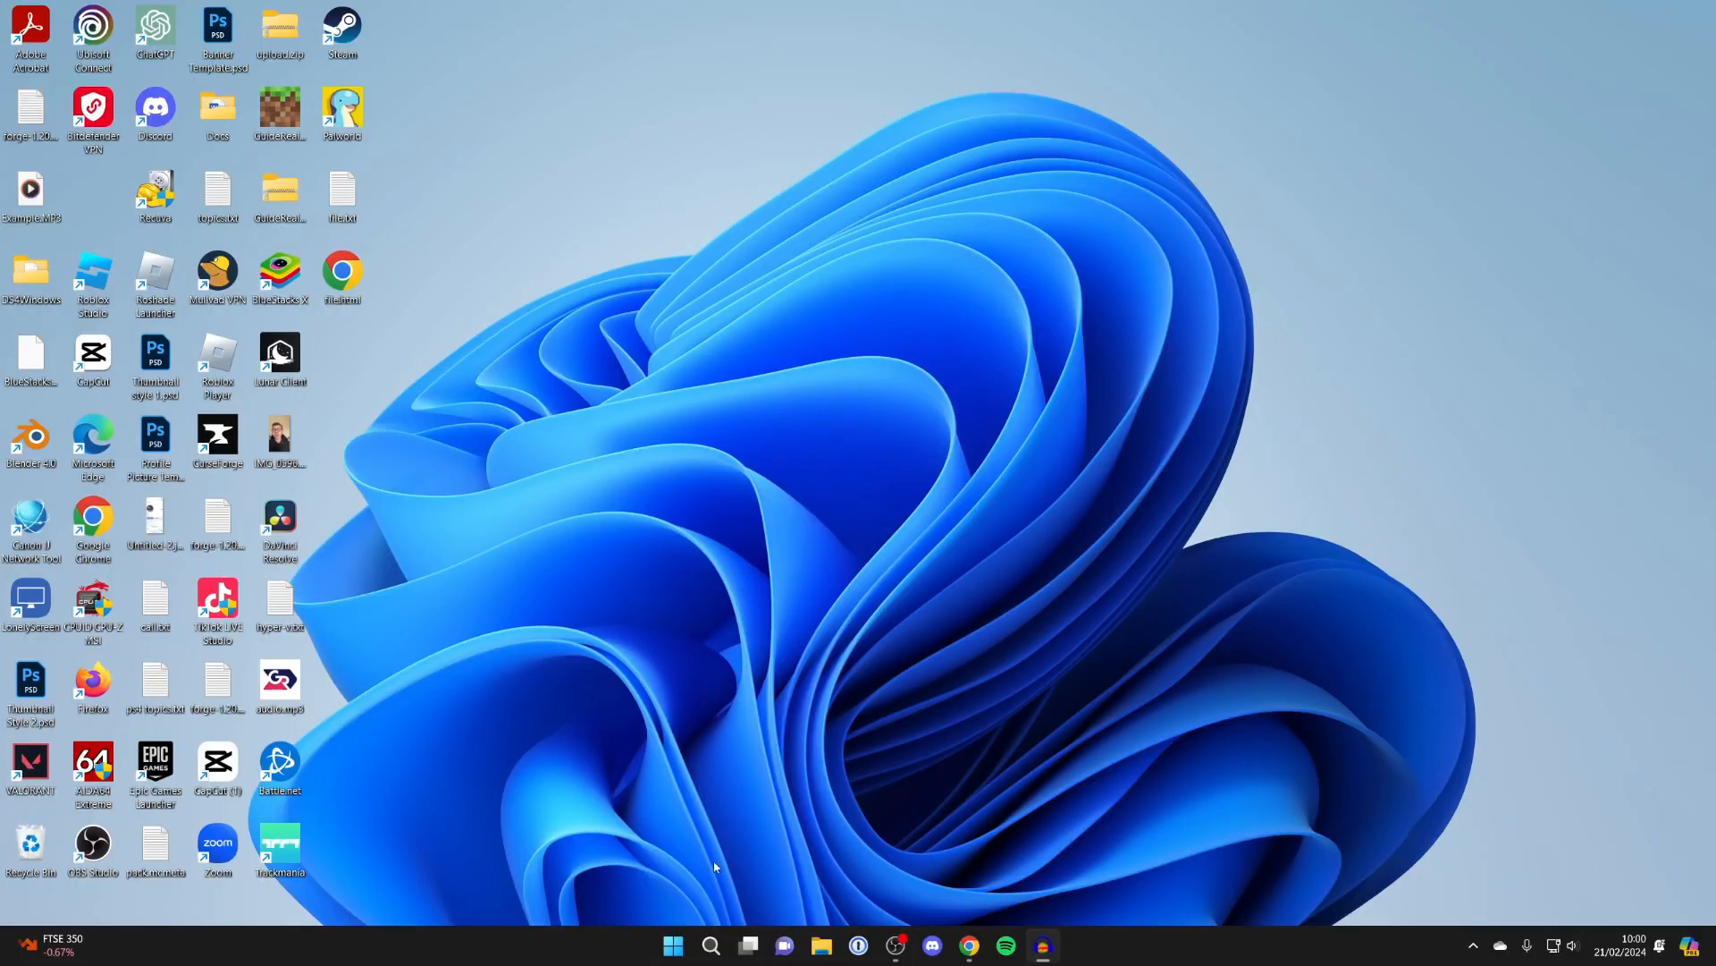
# Launch Settings from Start and go to Privacy & security
pyautogui.click(667, 946)
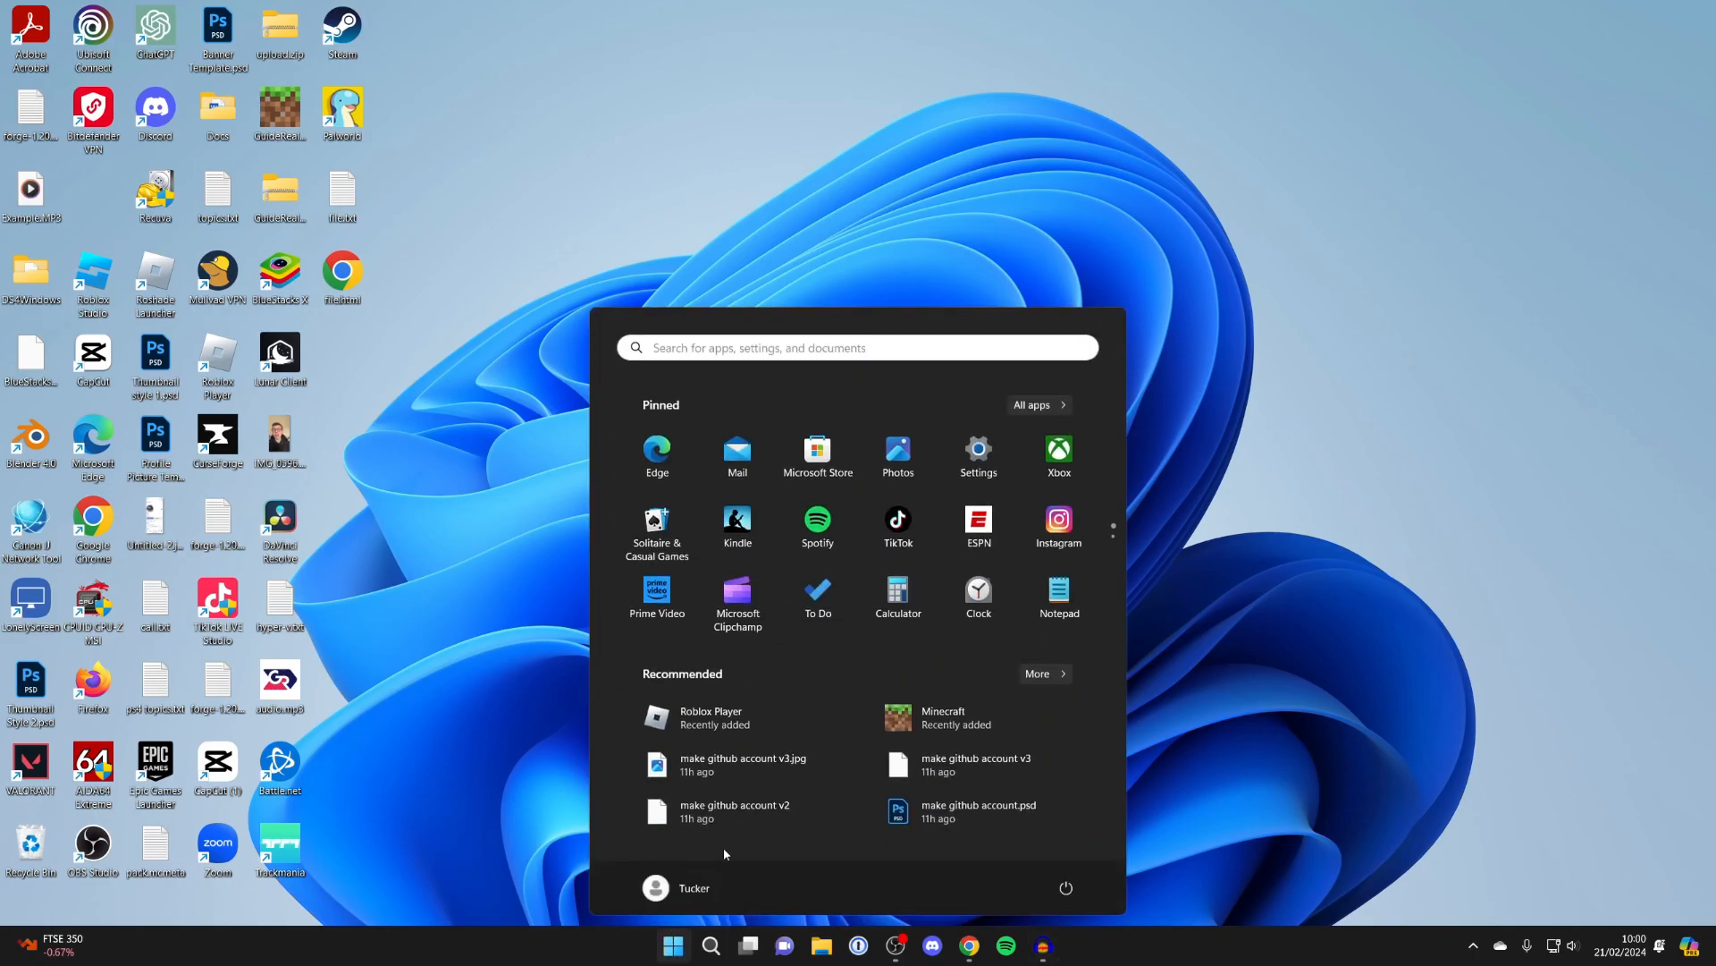
pyautogui.click(979, 454)
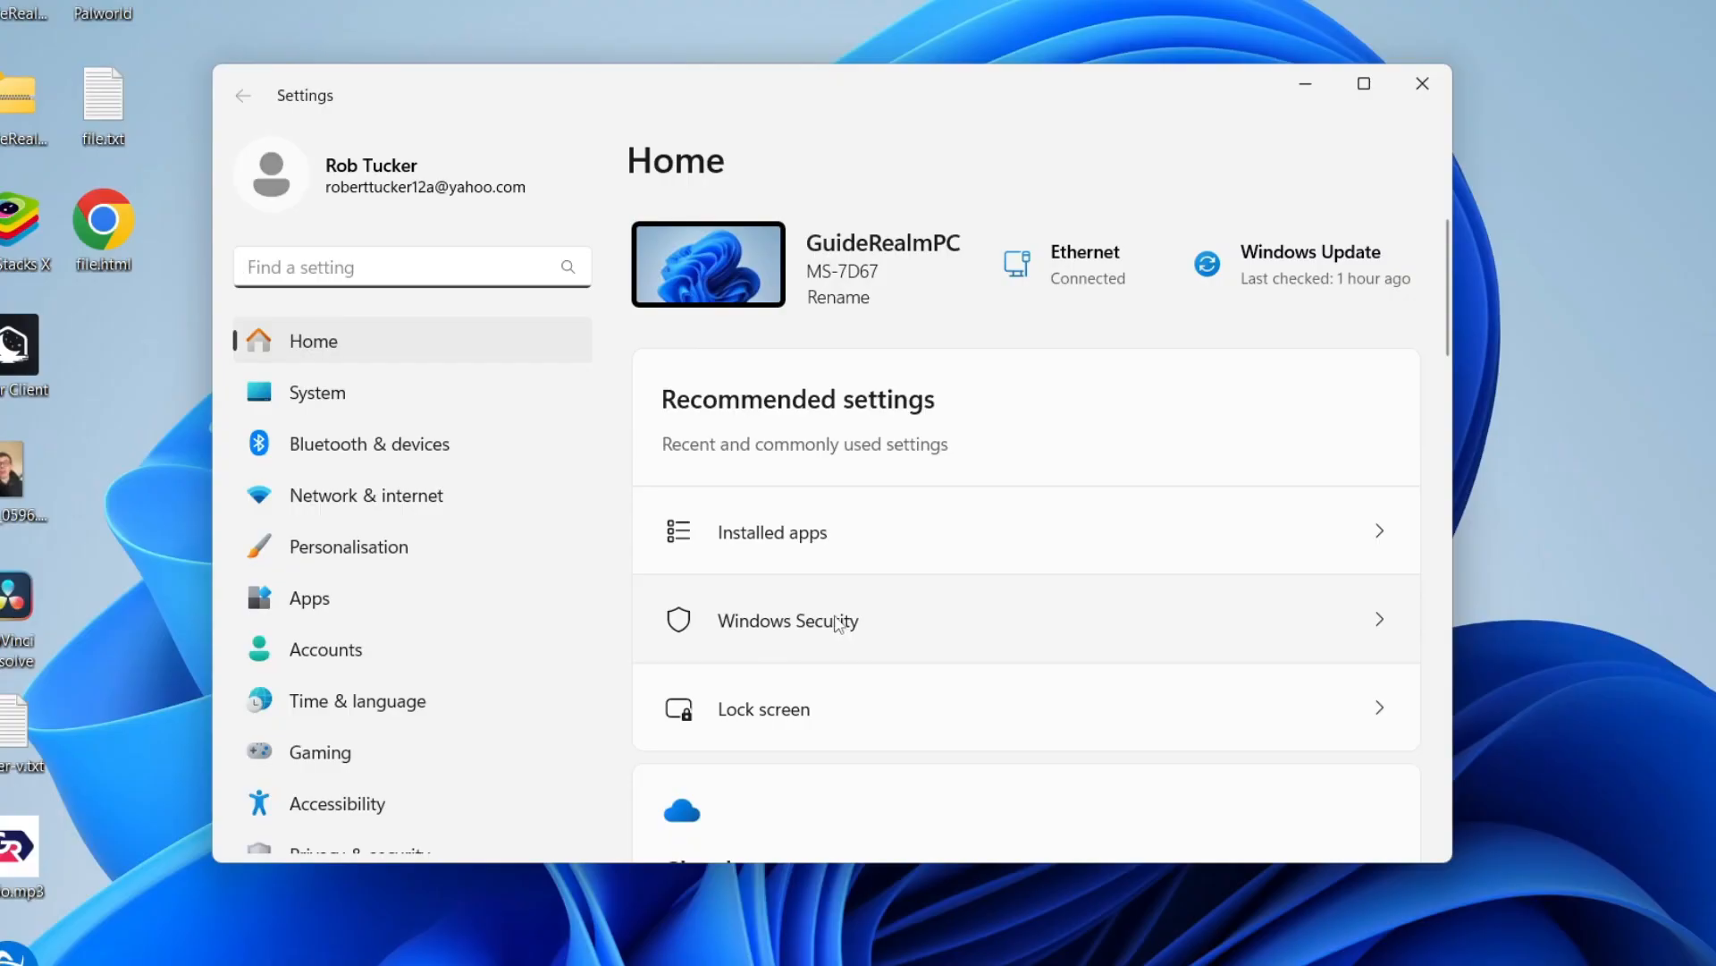
pyautogui.scroll(-1, 432, 555)
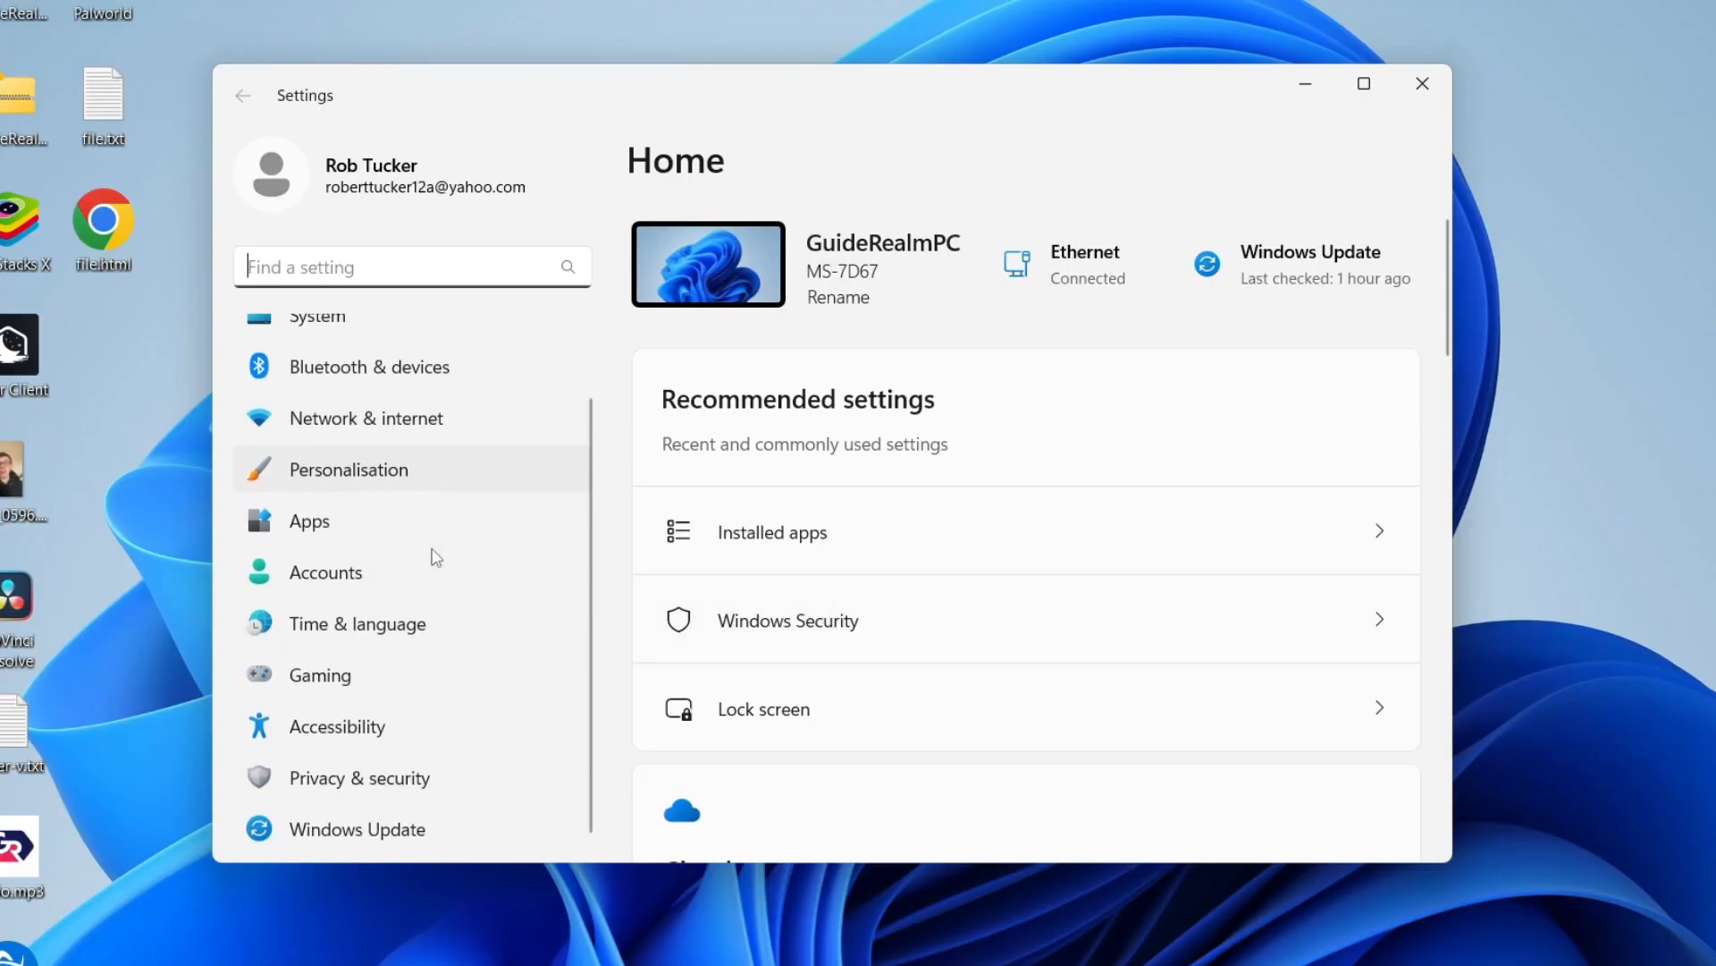
pyautogui.click(345, 782)
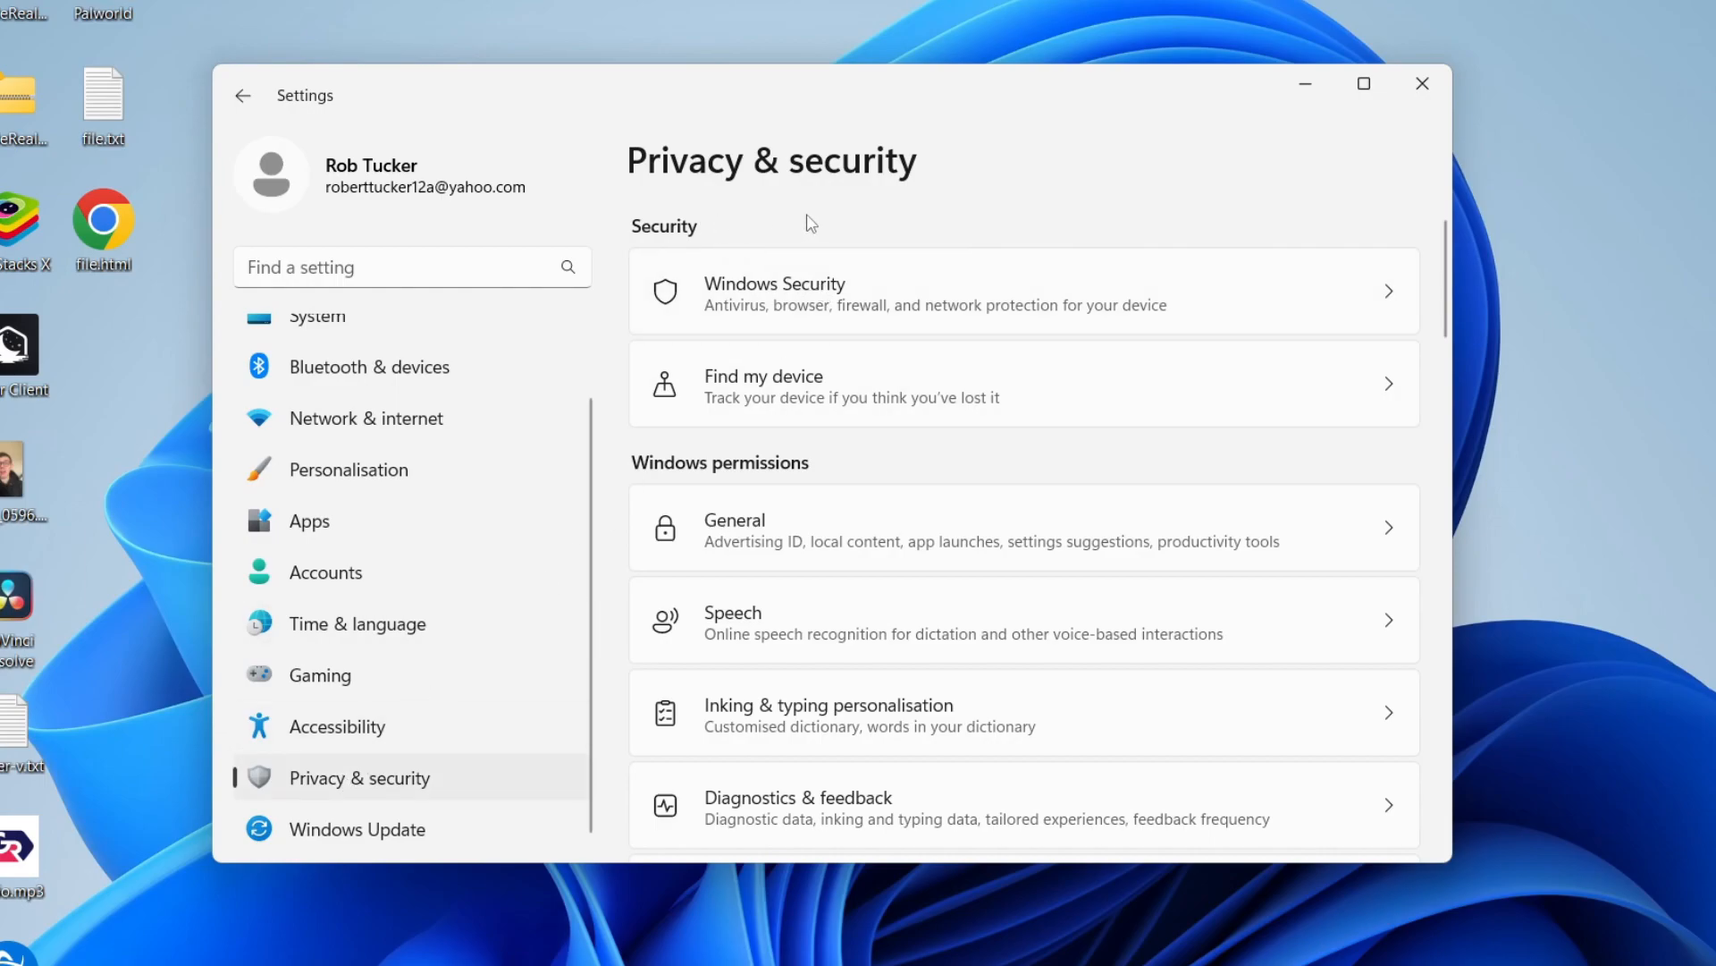
# Open the Windows Security row under Privacy & security
pyautogui.click(738, 287)
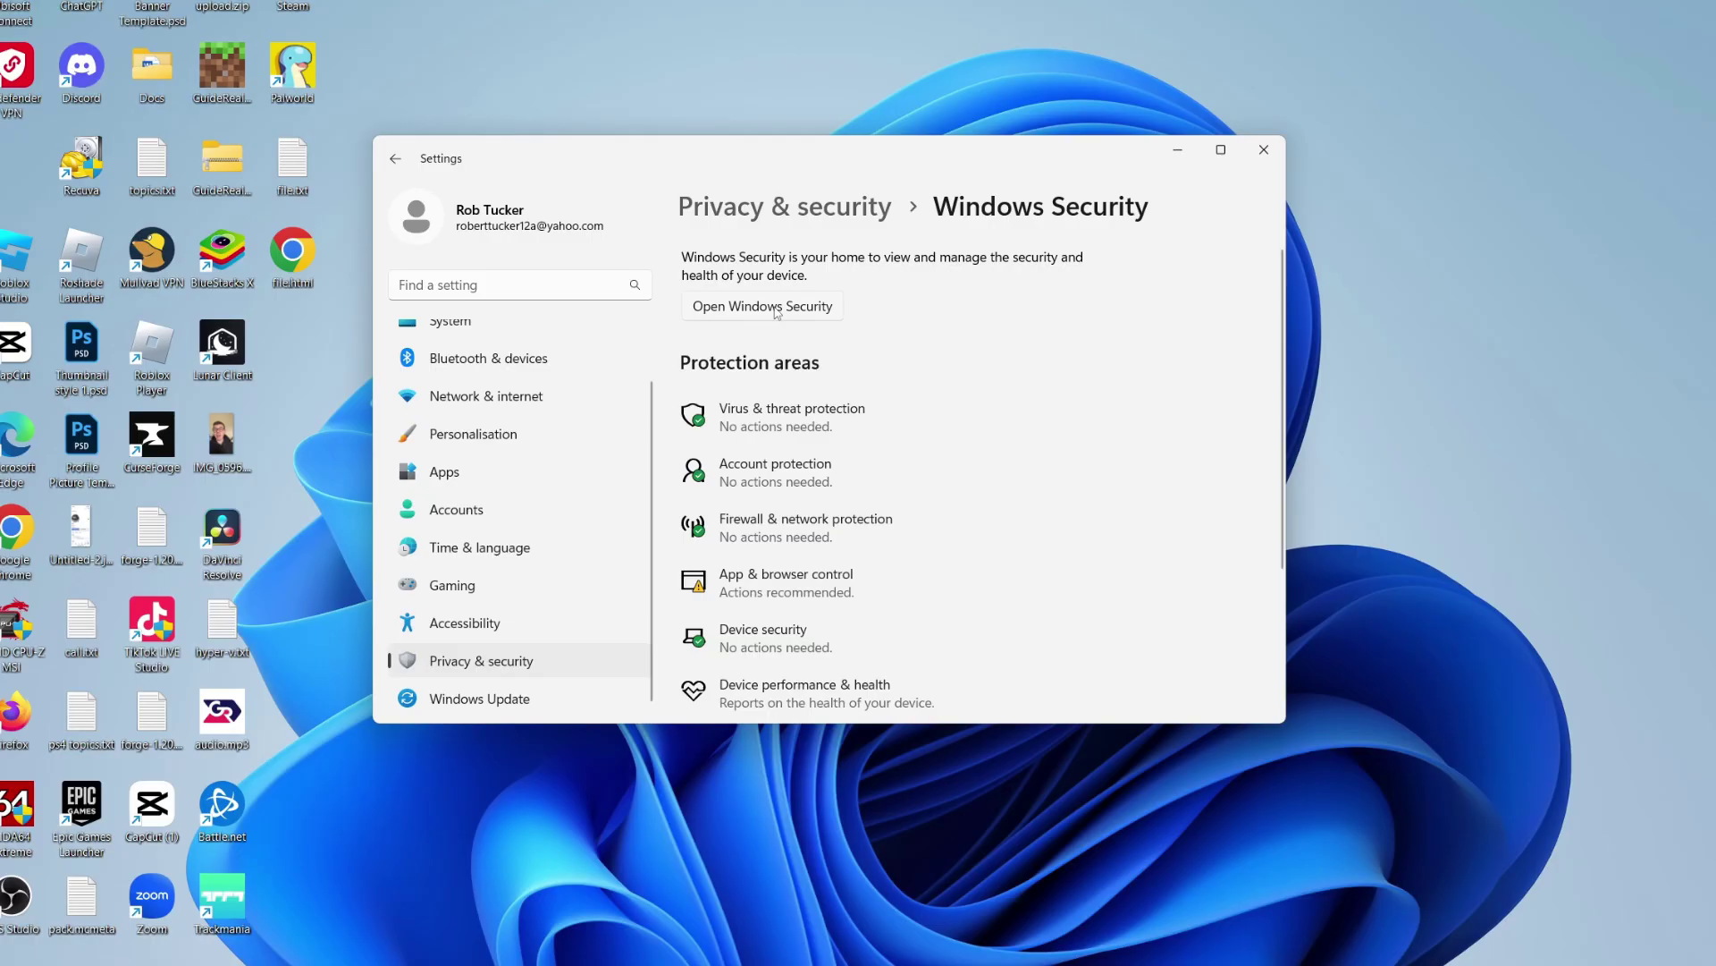
# Reach Virus & threat protection in Windows Security and start a Quick scan
pyautogui.click(751, 301)
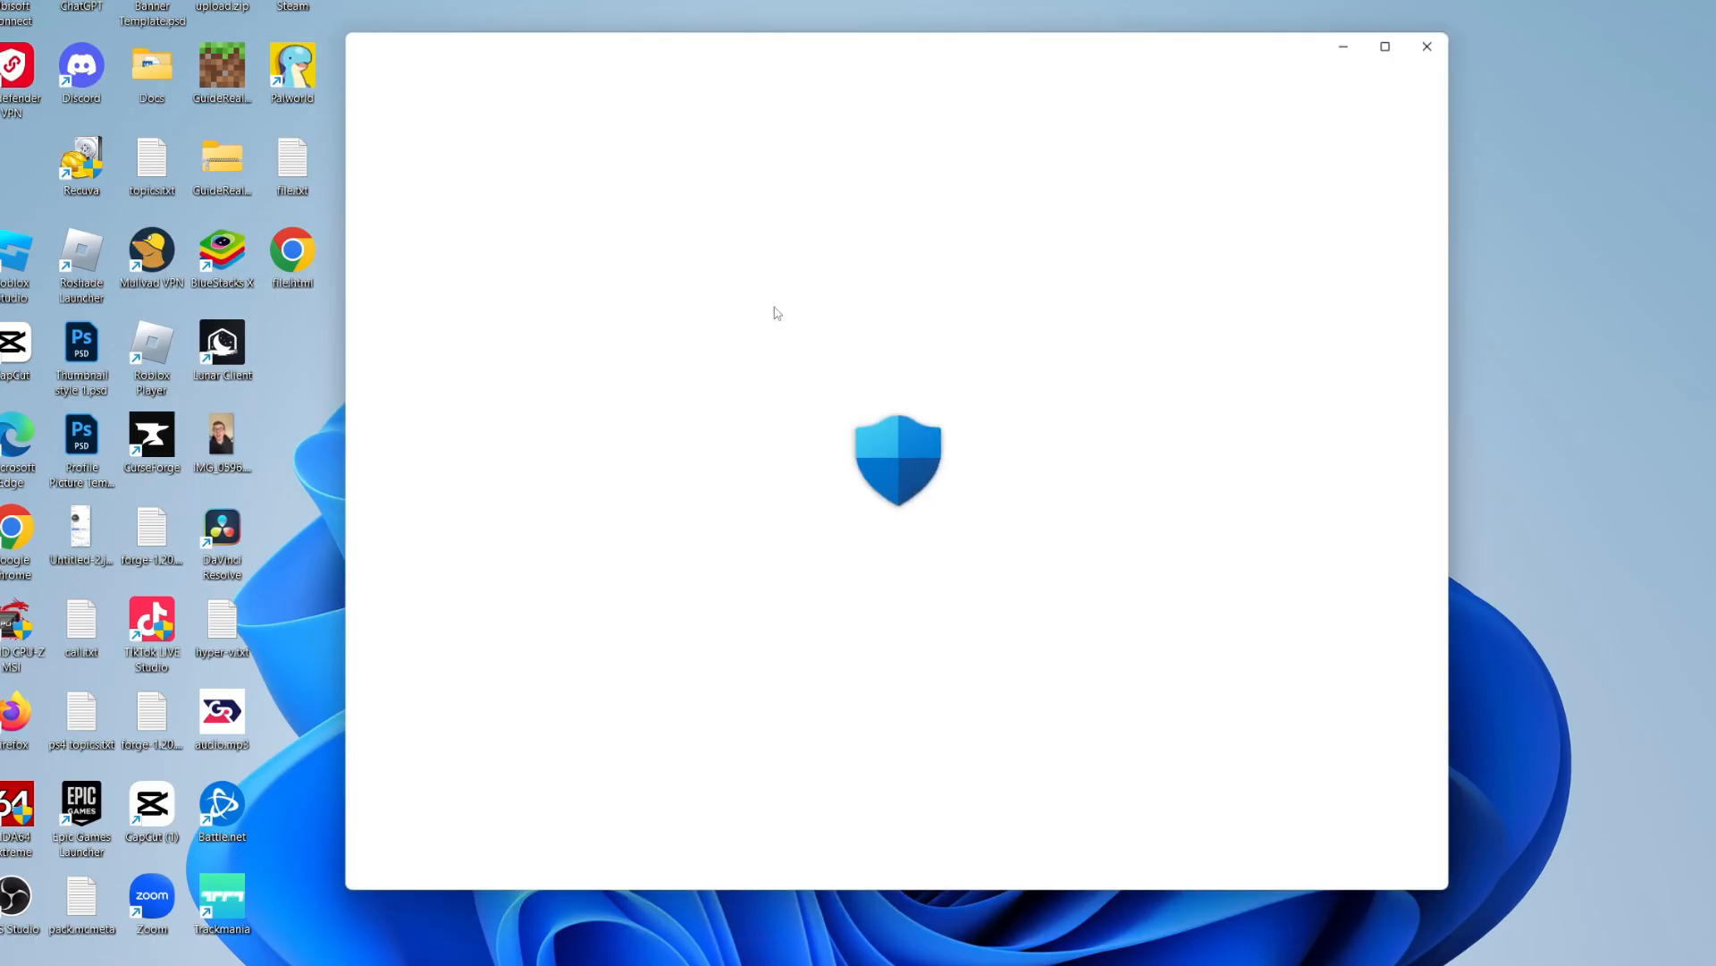
pyautogui.click(1443, 36)
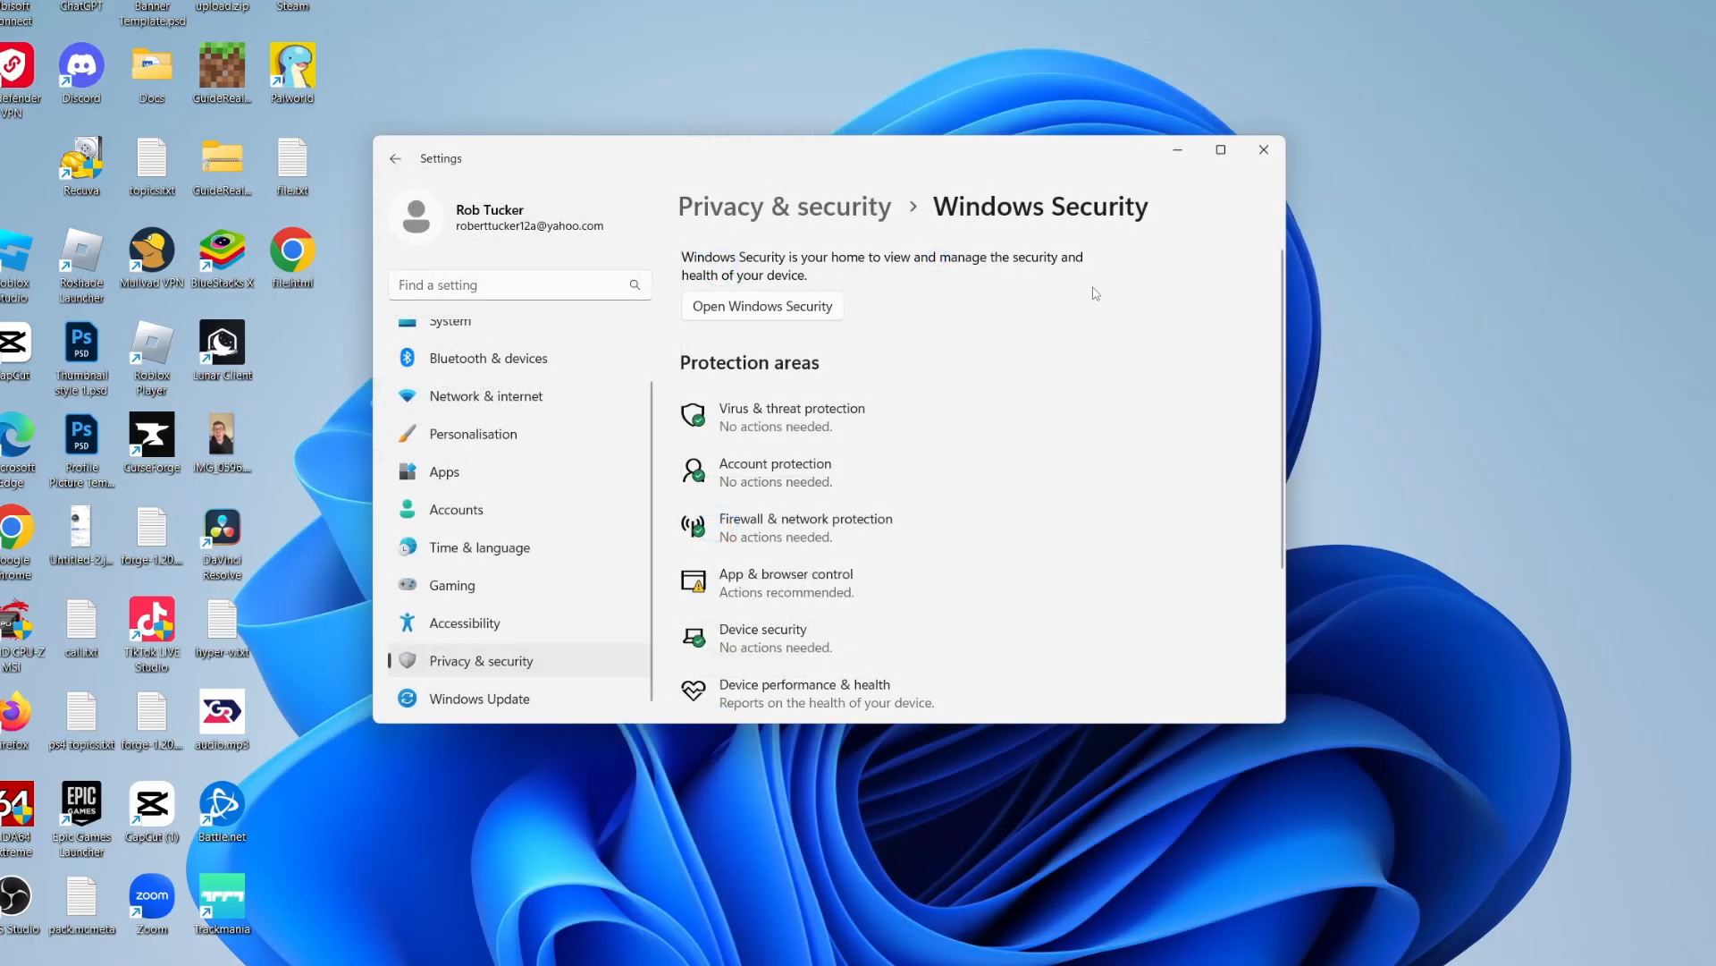
pyautogui.click(823, 426)
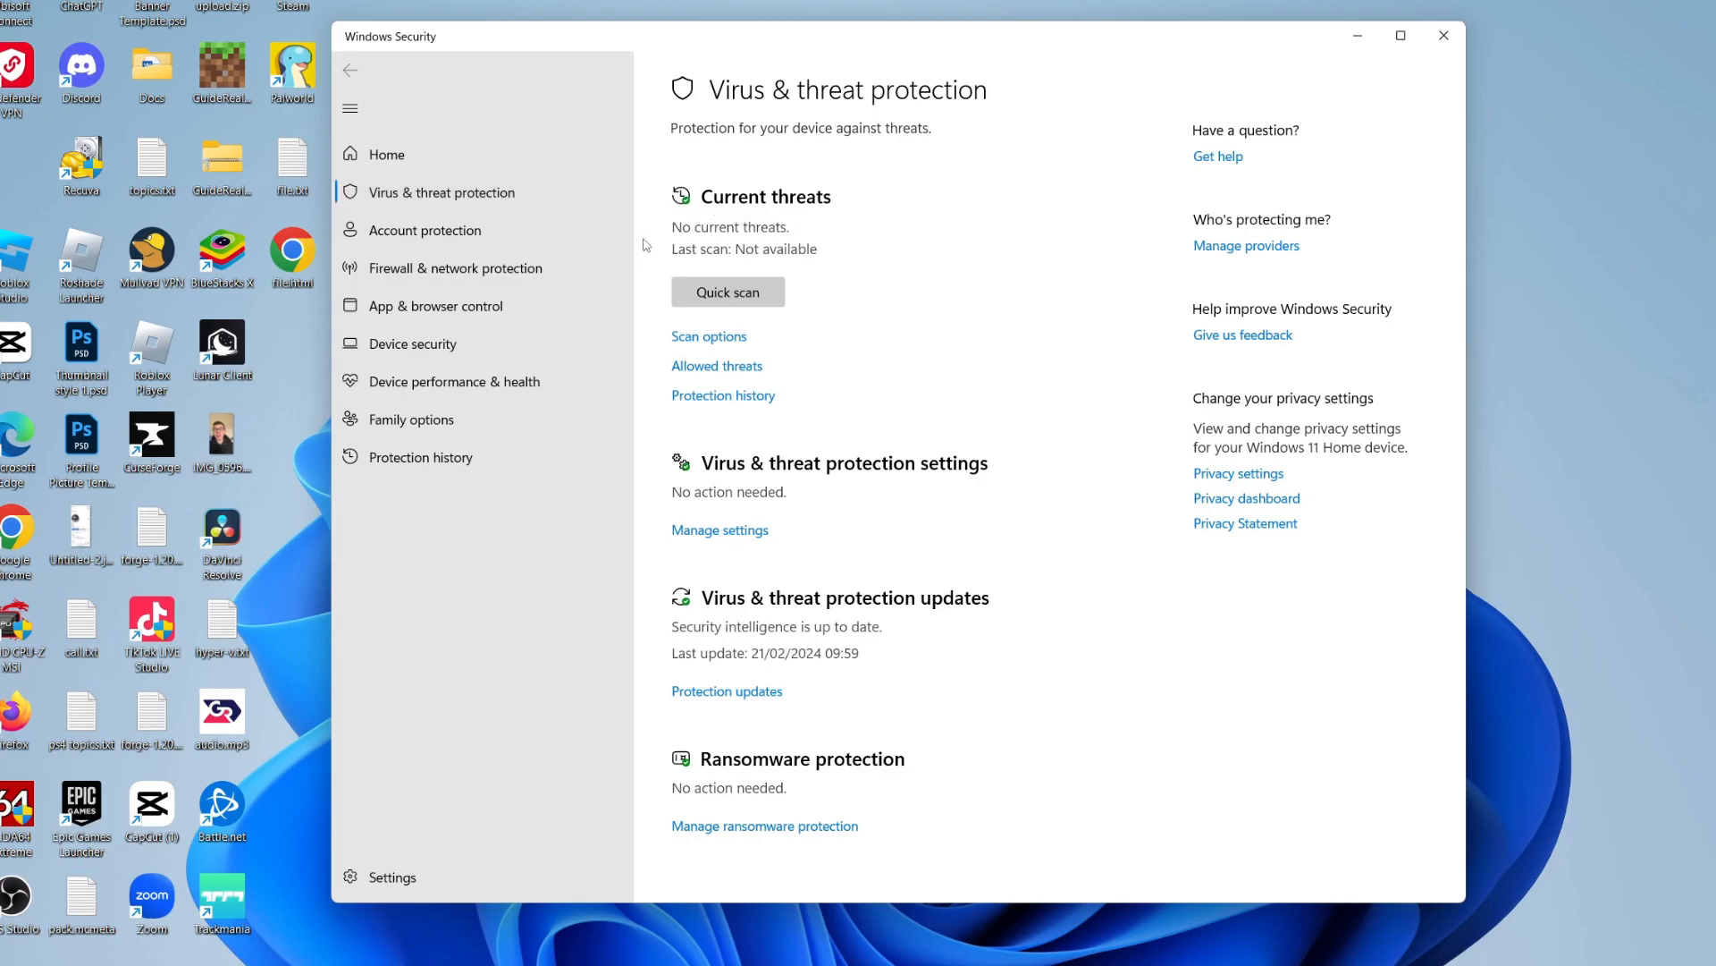
pyautogui.click(717, 303)
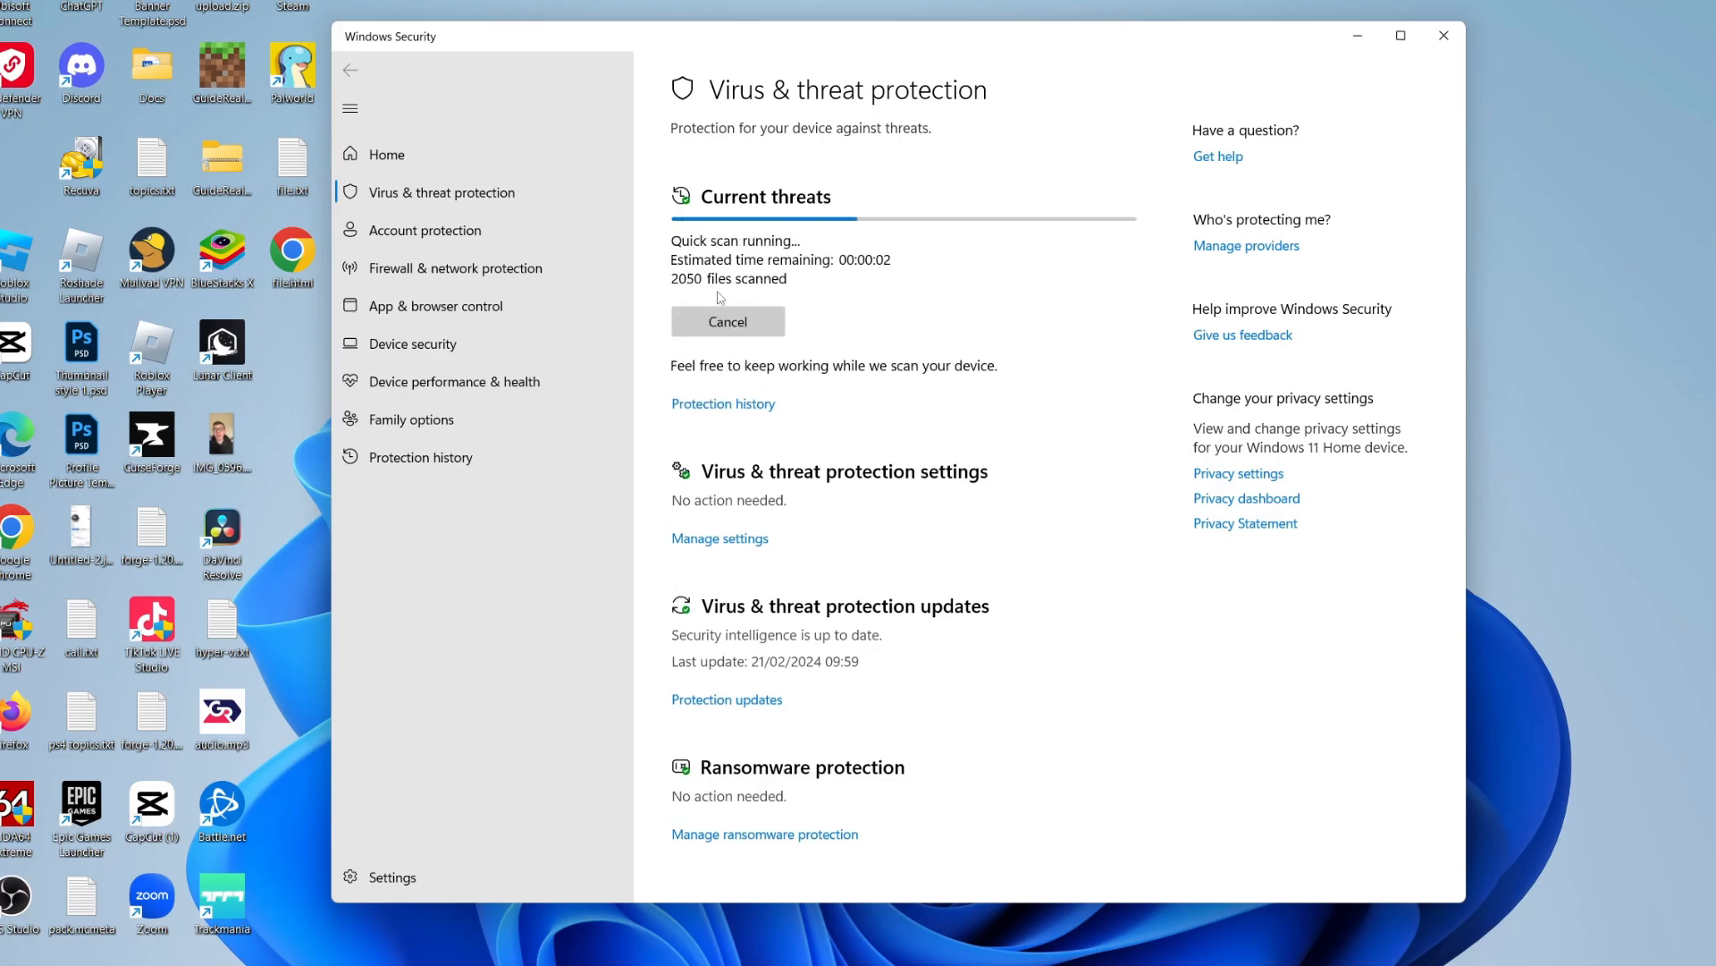